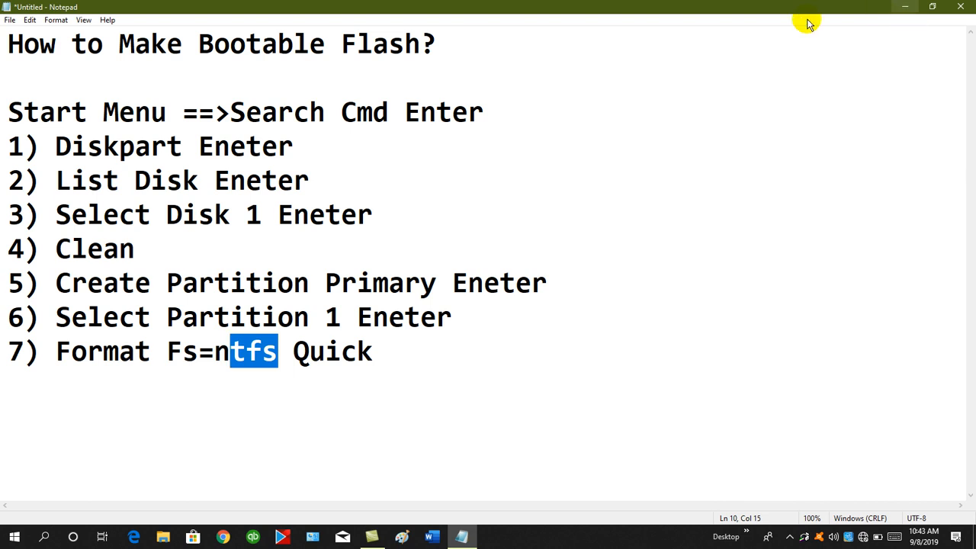
Append "Eneter" to the end of line 7, "Format Fs=ntfs Quick", and start a new line.
left_click(404, 352)
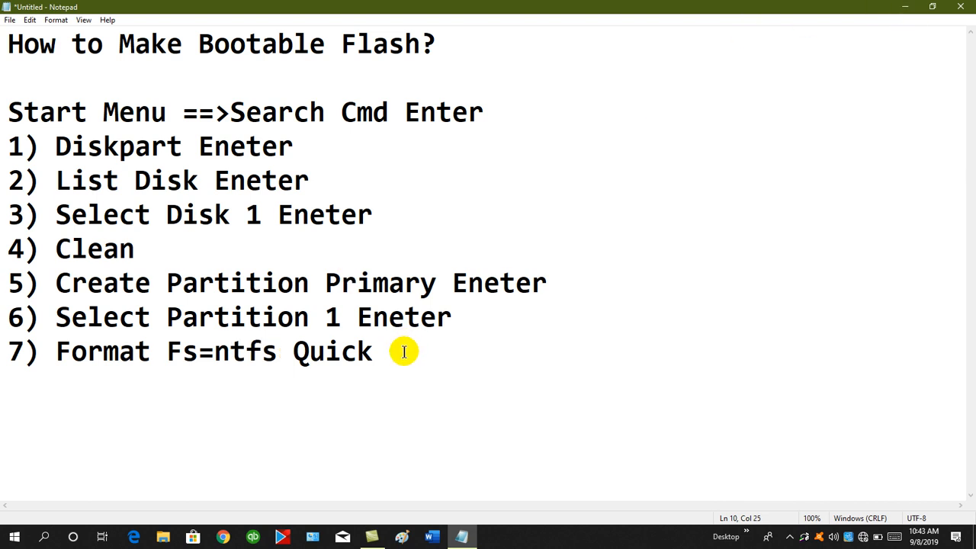
type("e")
key("BackSpace")
type("Eneter")
key("Return")
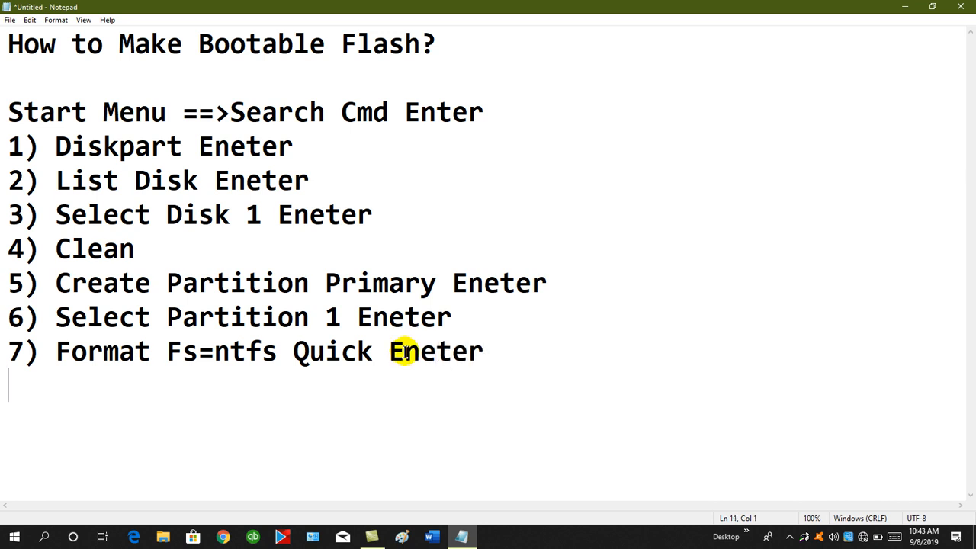
Add the line "8) Active Eenter" to the list of commands.
type("8)")
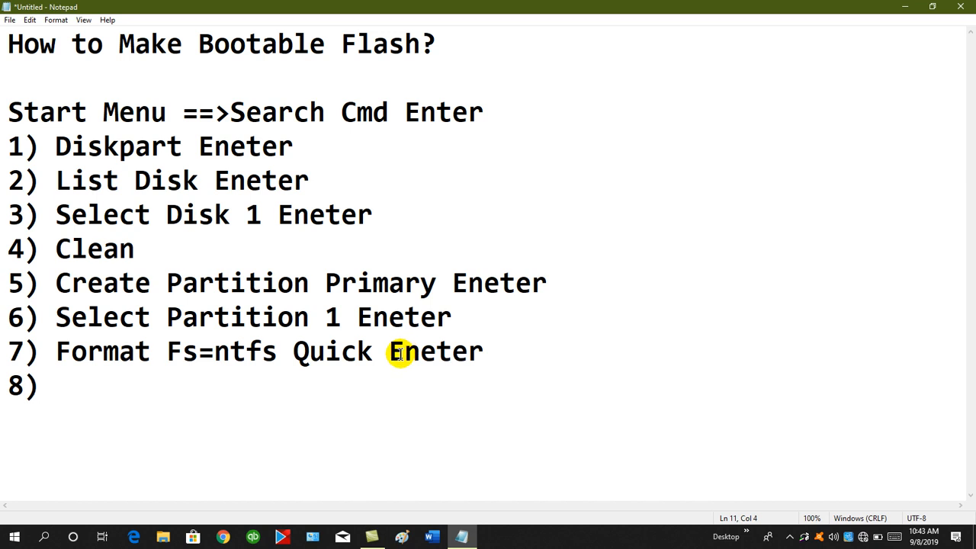
type(" Activ")
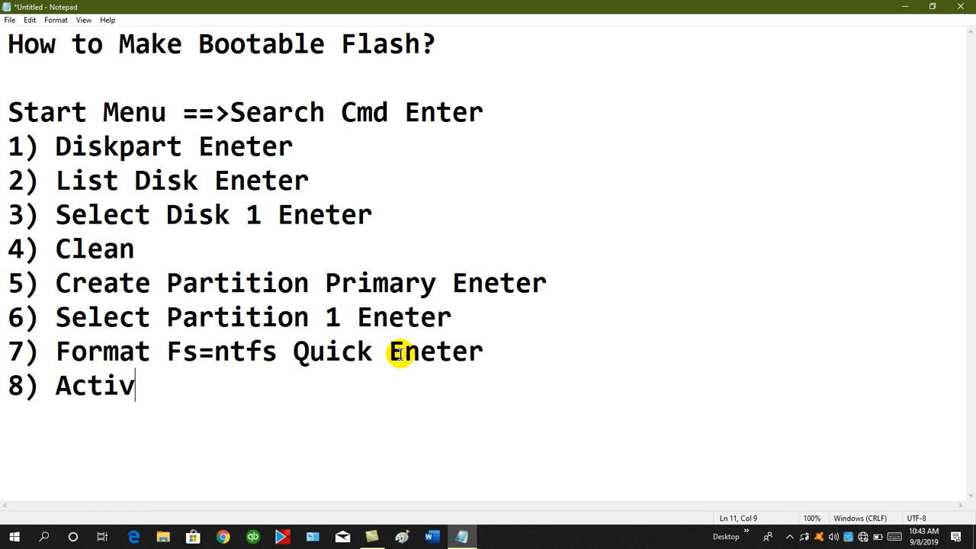
type("e Eenter")
key("Return")
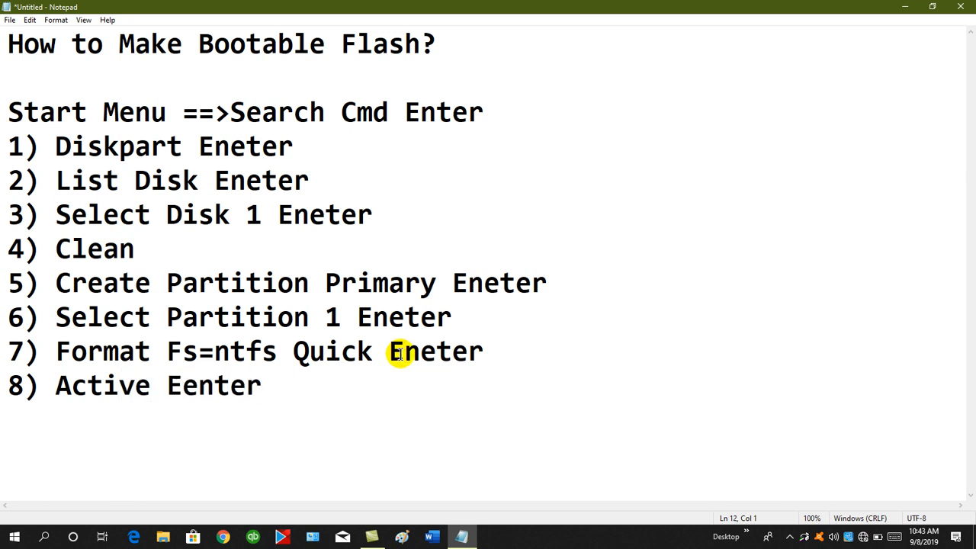
Add the line "9) Assign Enter" to the list and close the notes document.
type("9) a")
key("BackSpace")
type("Assign ")
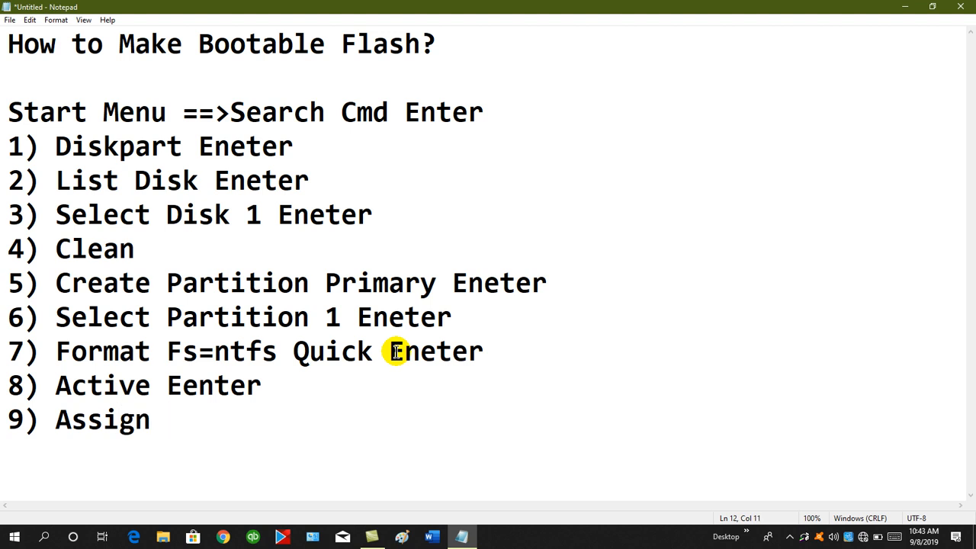
type("Ent")
type("e")
key("BackSpace")
type("teer")
key("BackSpace")
key("BackSpace")
type("r")
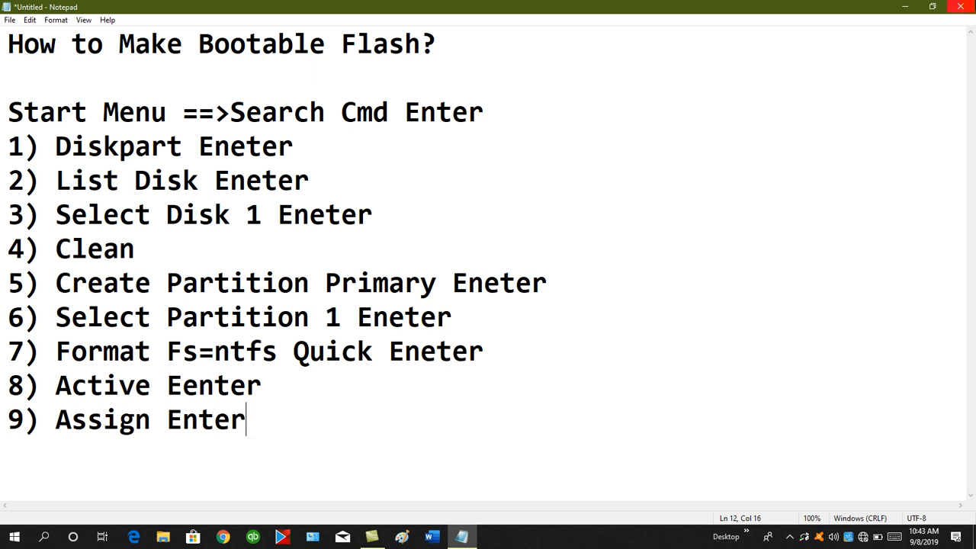
key("alt+F4")
left_click(510, 267)
Search for Cmd, open Command Prompt and start the Diskpart utility.
left_click(44, 536)
type("Cmd")
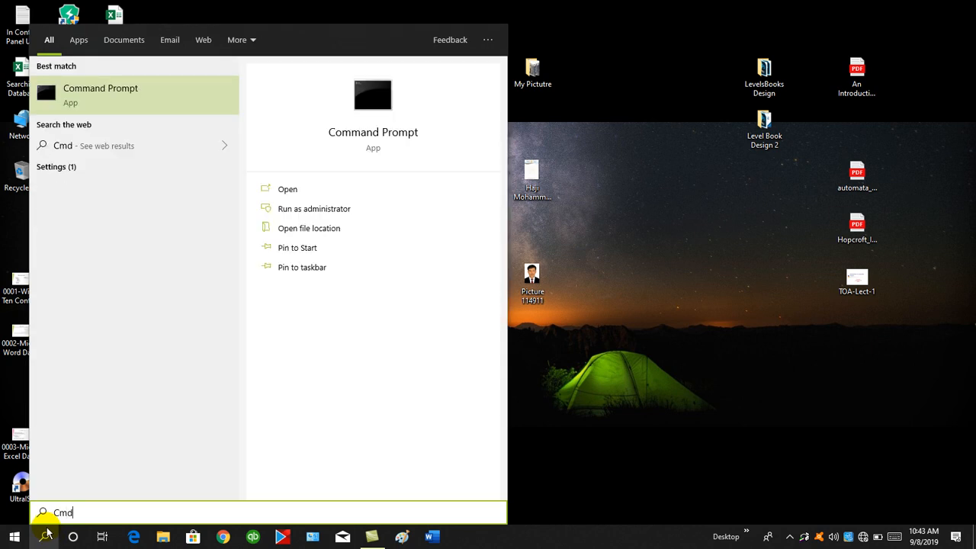
key("Return")
type("Diskpart")
key("Return")
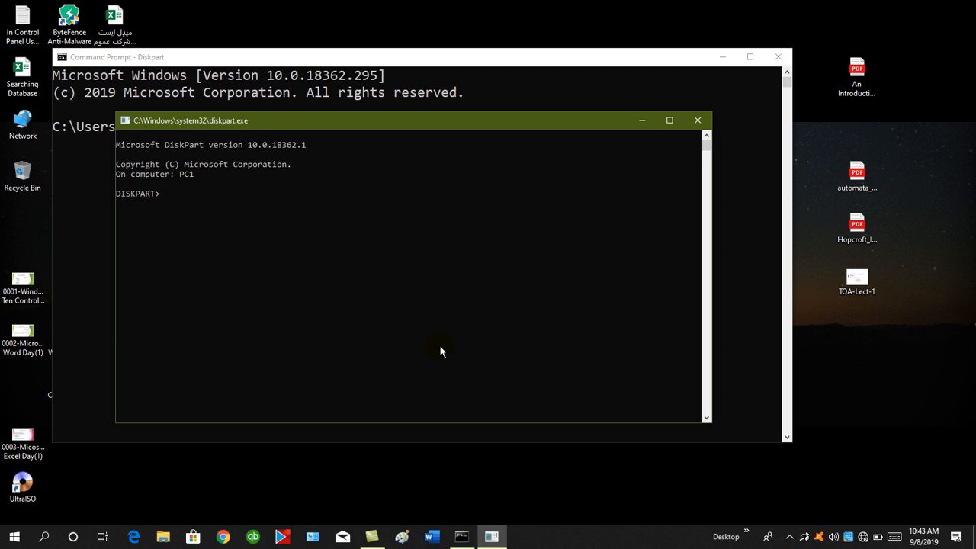
List the disks in DiskPart and select Disk 1.
type("List Diskt")
key("BackSpace")
key("Return")
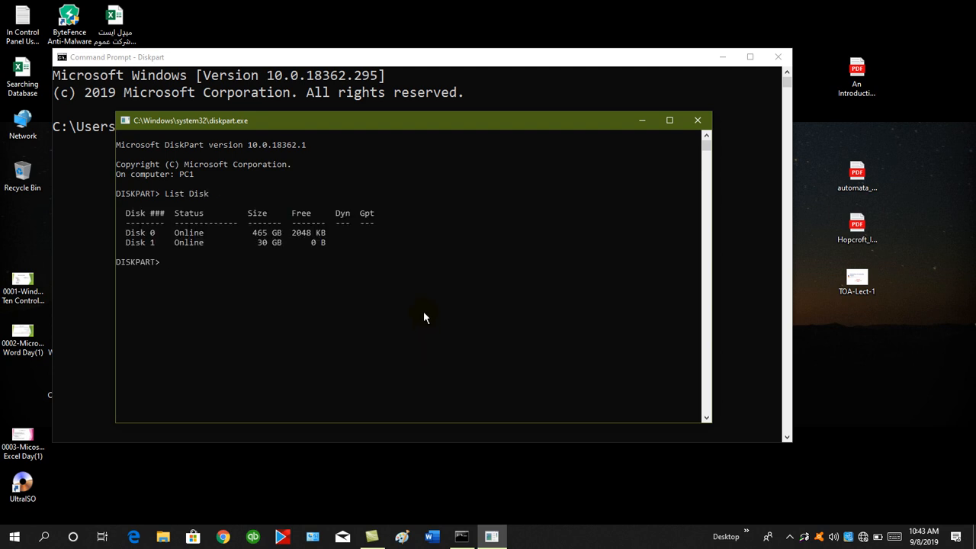
type("Select Disk 1")
key("Return")
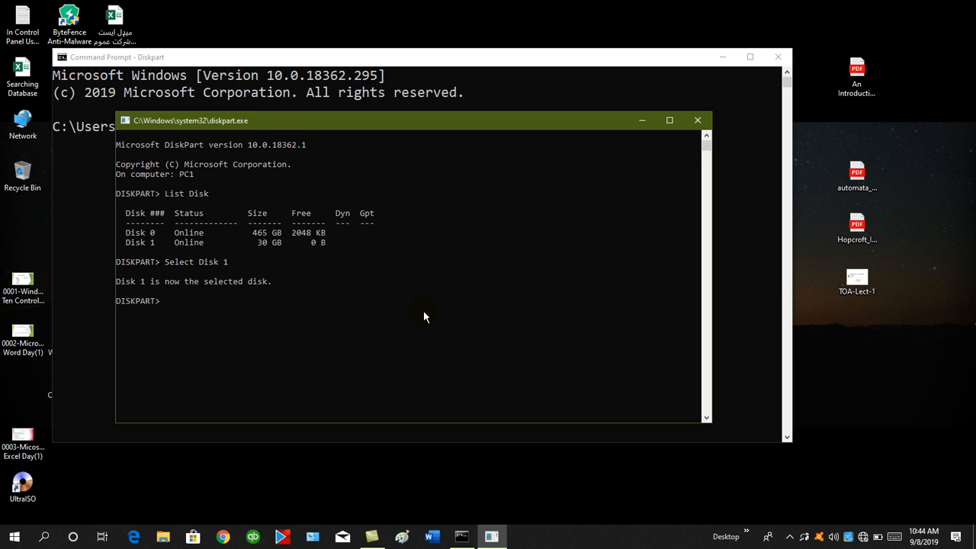
Clean the selected disk and create a primary partition on it.
type("Clean")
key("Return")
key("Return")
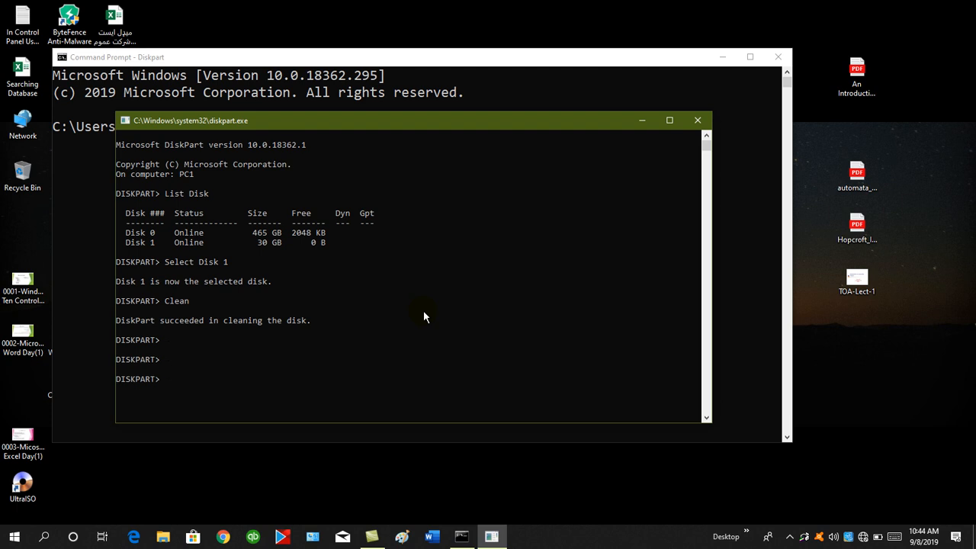
type("Create Partition Primary")
key("Return")
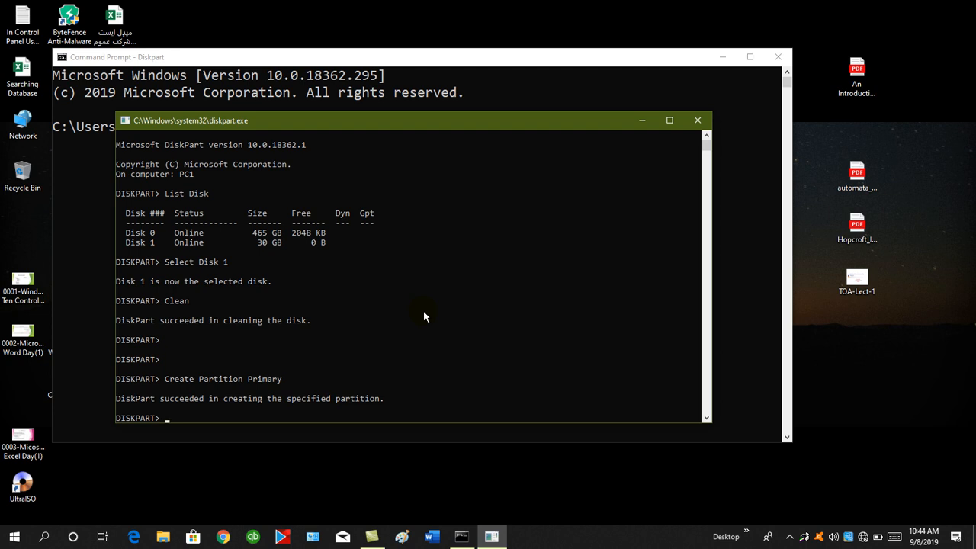
Select Partition 1 of the cleaned disk in DiskPart.
key("Return")
key("Return")
key("Return")
key("Return")
key("Return")
type("S")
type("Select")
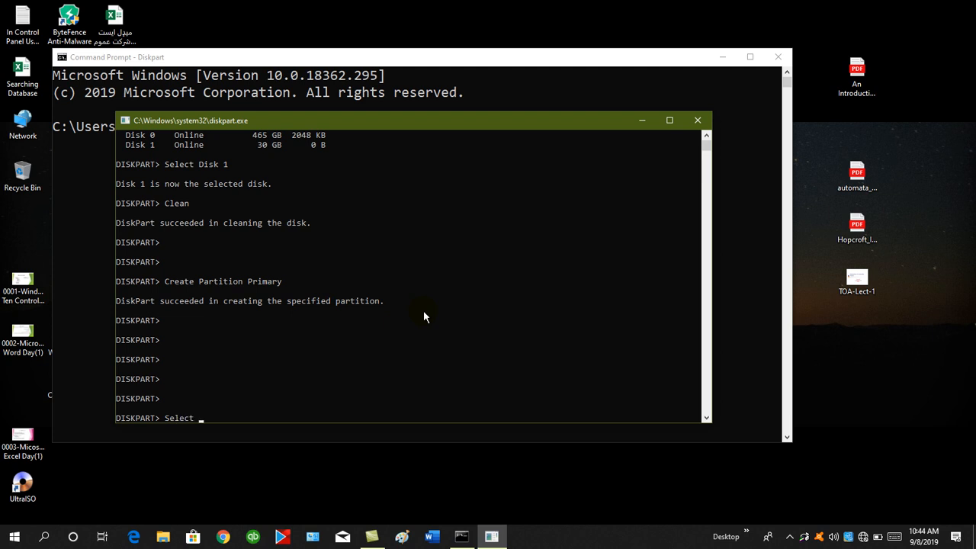
type(" PA")
key("BackSpace")
type("artition 1")
key("Return")
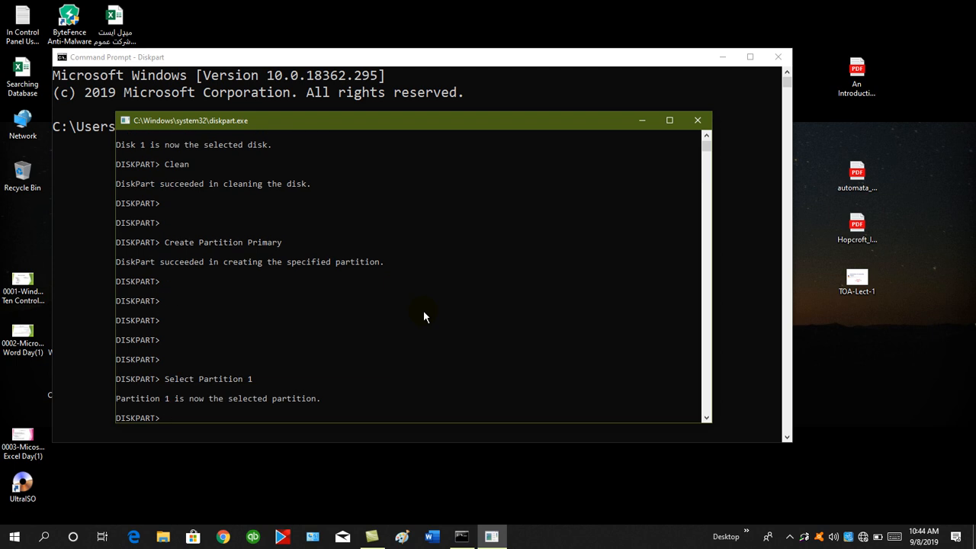
Quick-format the selected partition with the NTFS file system using "Format Fs=ntfs quick".
key("Return")
key("Return")
type("Fo")
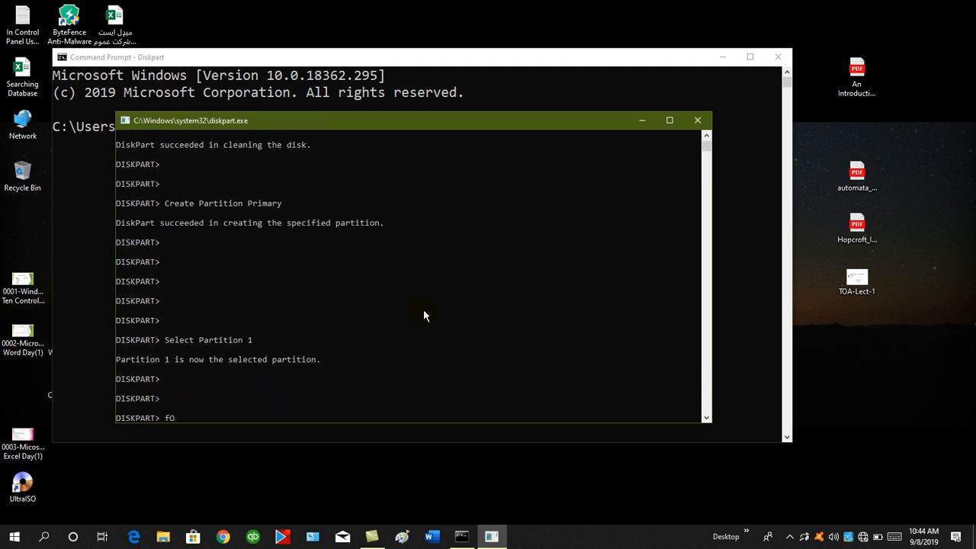
type("rmat Fs=ntfs quick")
key("Return")
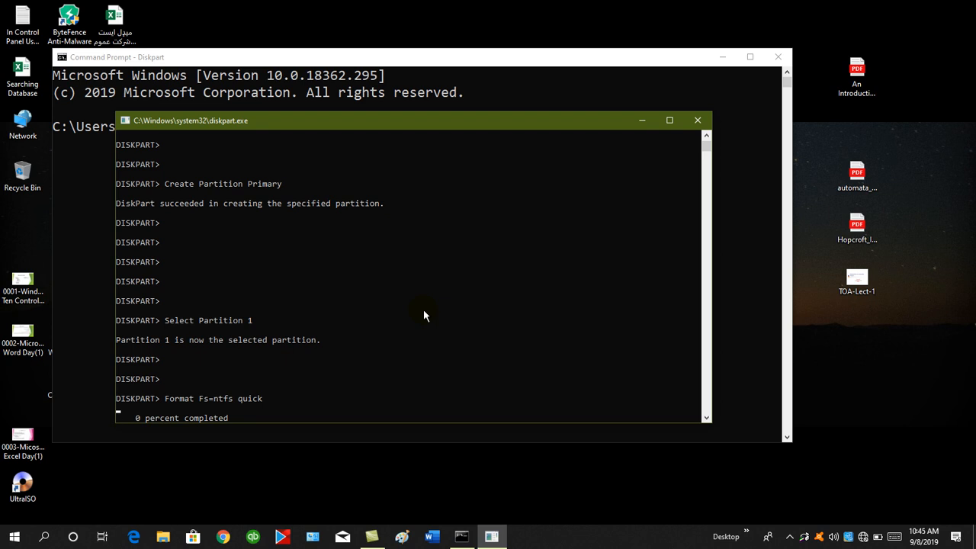
Maximize the DiskPart window and set its console font size to 28.
left_click(669, 120)
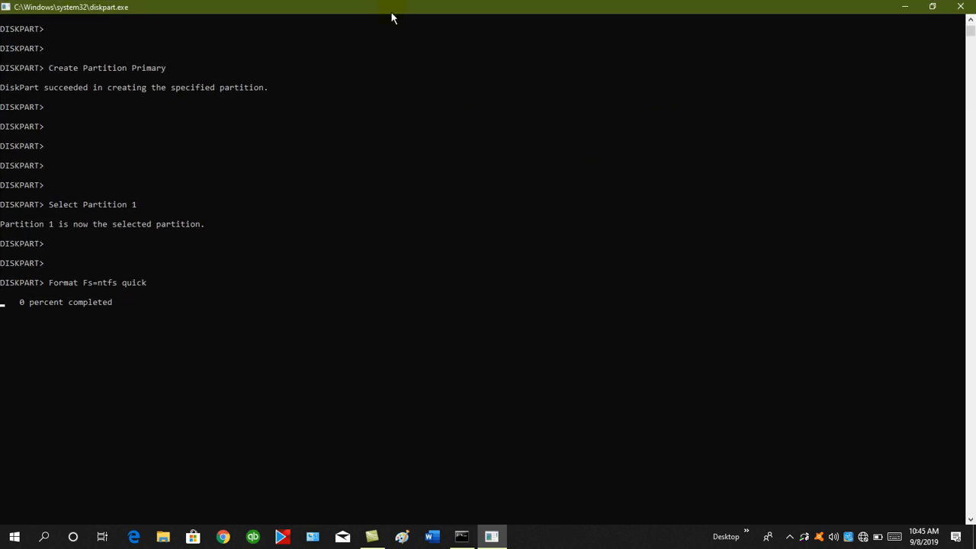
right_click(391, 13)
left_click(436, 131)
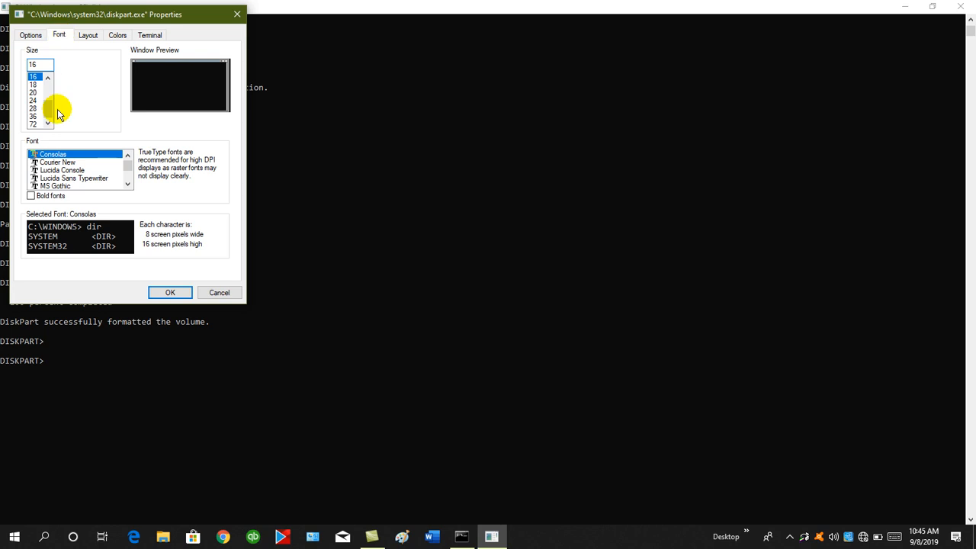
left_click(33, 108)
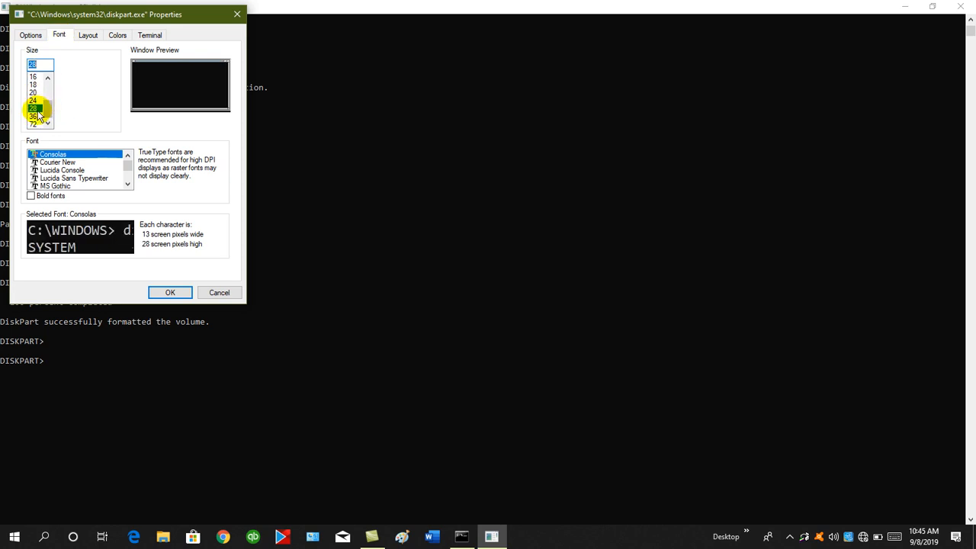
left_click(172, 291)
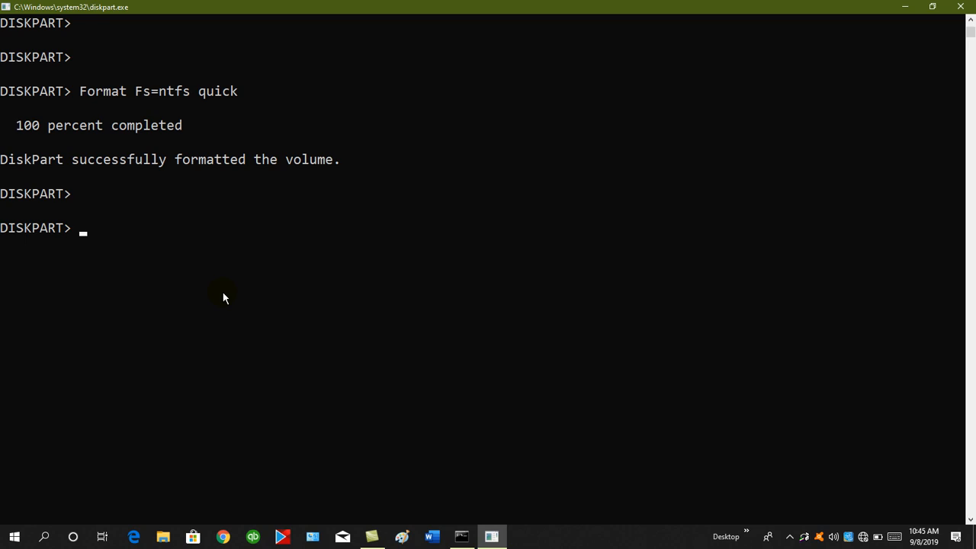
Mark the formatted partition as active with the Active command.
type("A")
type("cti")
type("b")
key("BackSpace")
type("ve")
key("Return")
Give the partition a drive letter with the Assign command, and close the DiskPart and Command Prompt windows.
type("Assing")
key("BackSpace")
key("BackSpace")
type("gn")
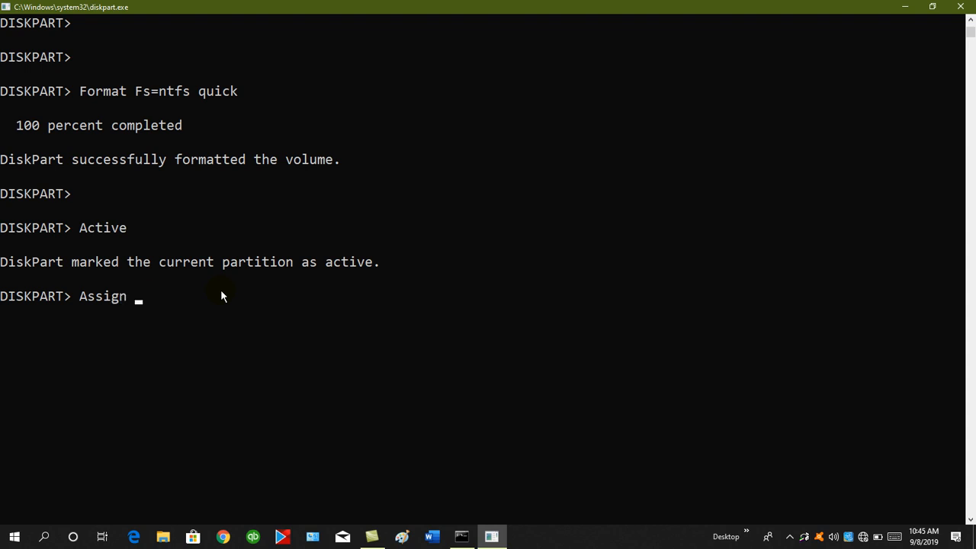
key("Return")
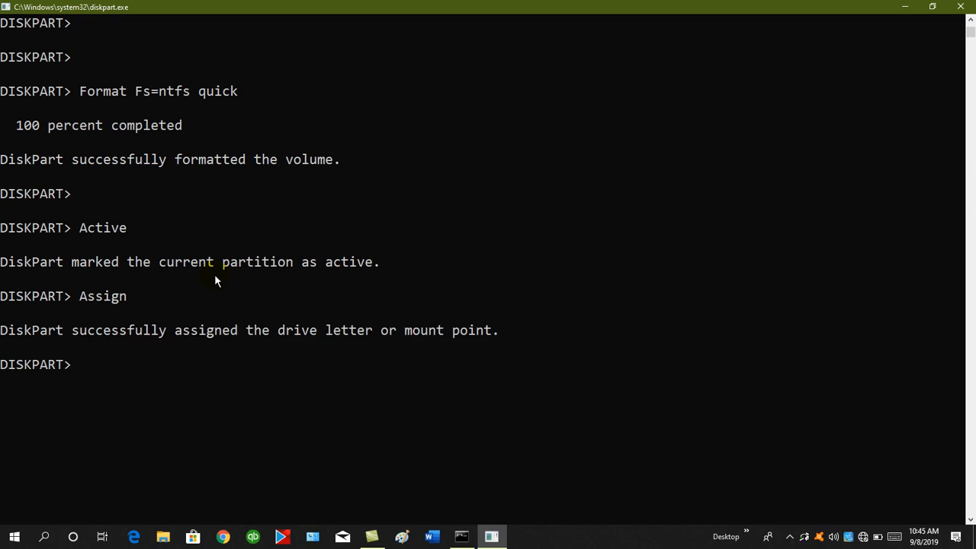
left_click(962, 6)
left_click(785, 57)
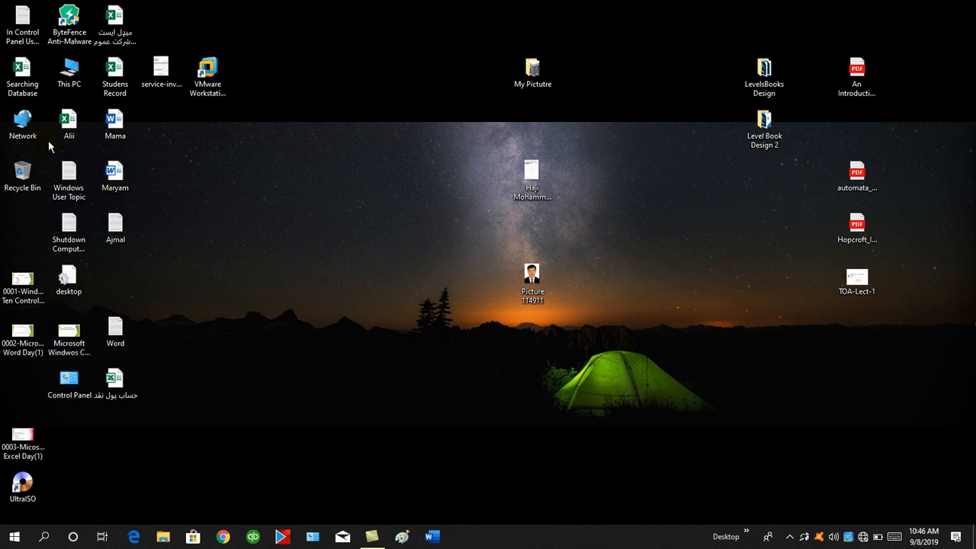
Examine CD Drive (F:) and the formatted USB Drive (J:) in This PC, and close the window.
double_click(61, 80)
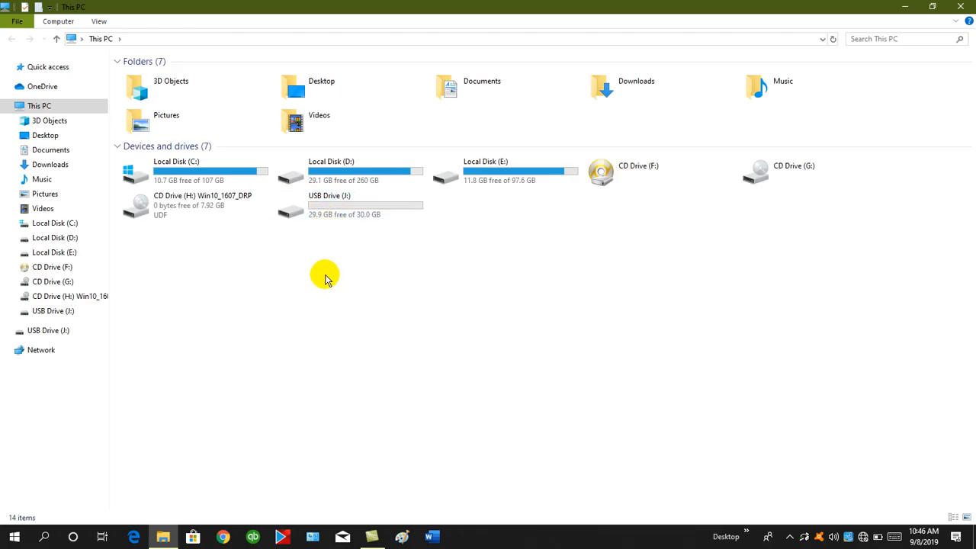
left_click(660, 176)
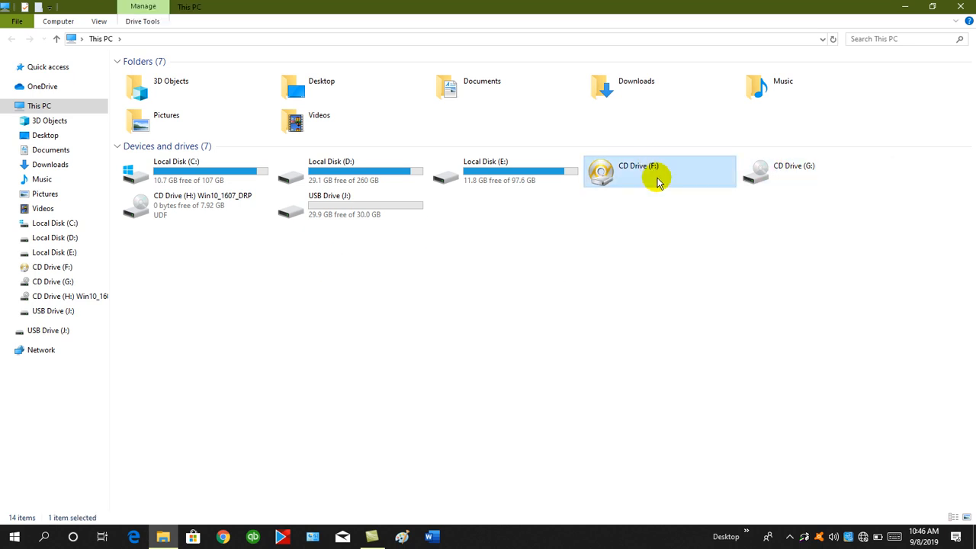
right_click(658, 180)
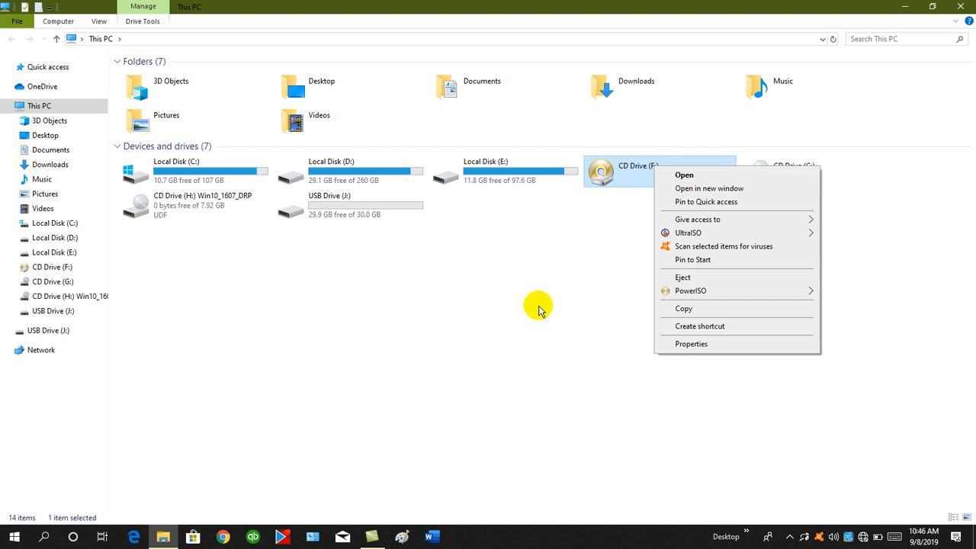
left_click(534, 375)
left_click_drag(579, 442, 484, 297)
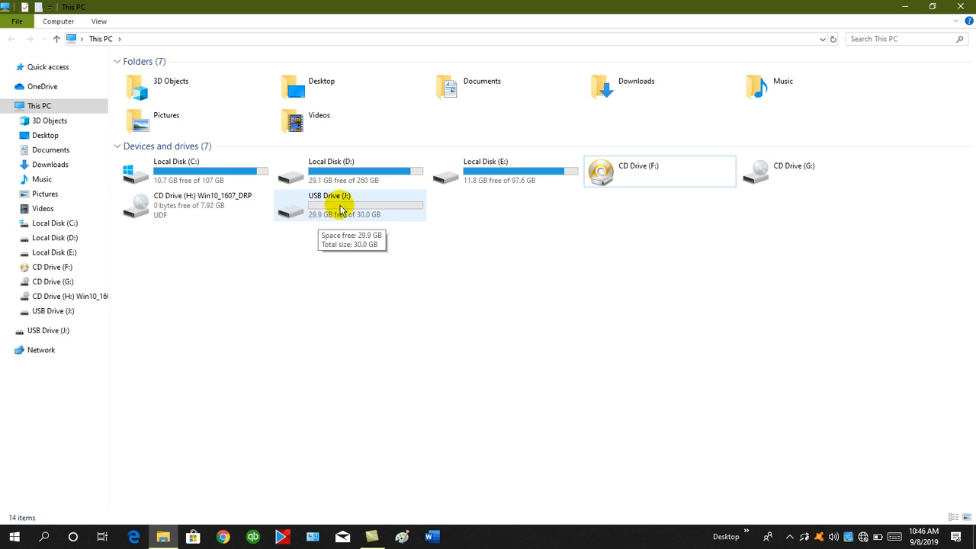
left_click(966, 8)
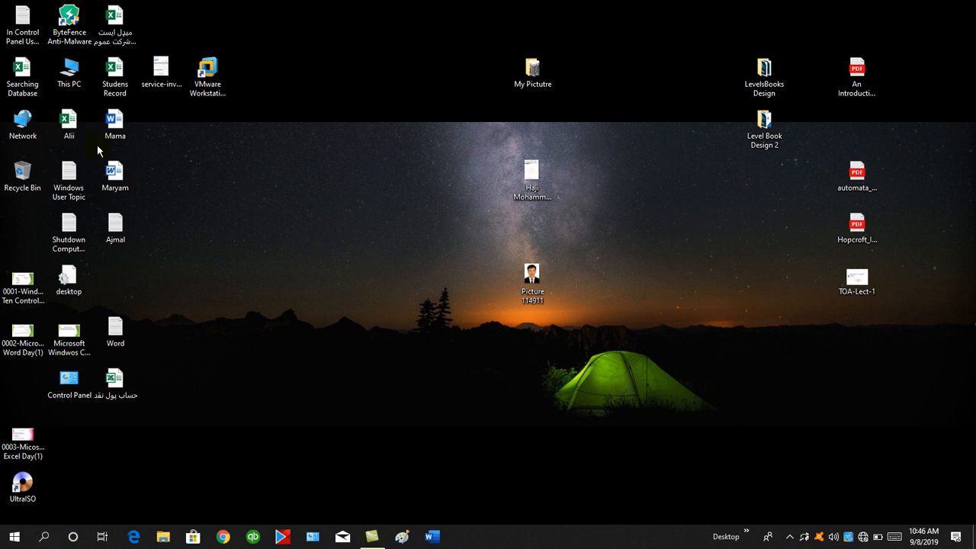
Open the All Images folder inside Softwares on Local Disk (D:).
double_click(69, 73)
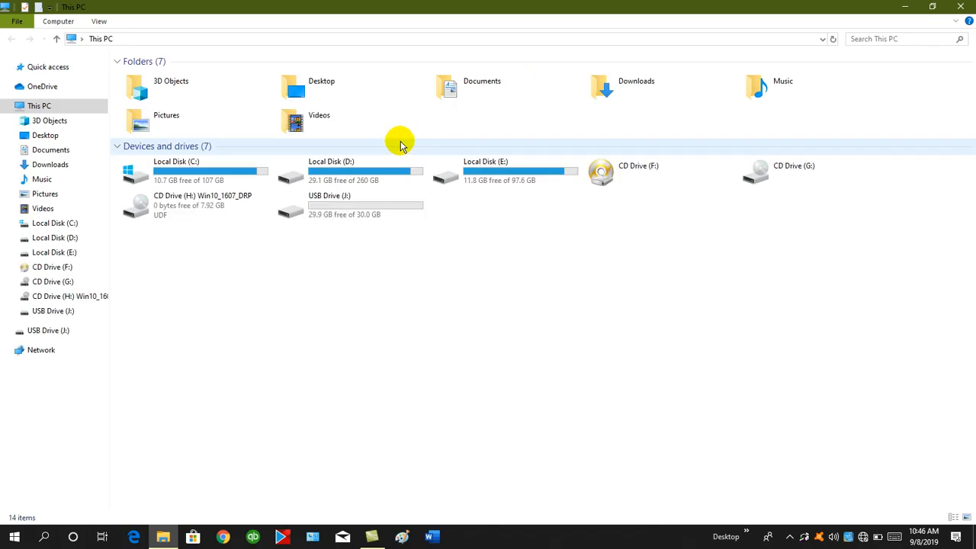
left_click(366, 177)
double_click(365, 177)
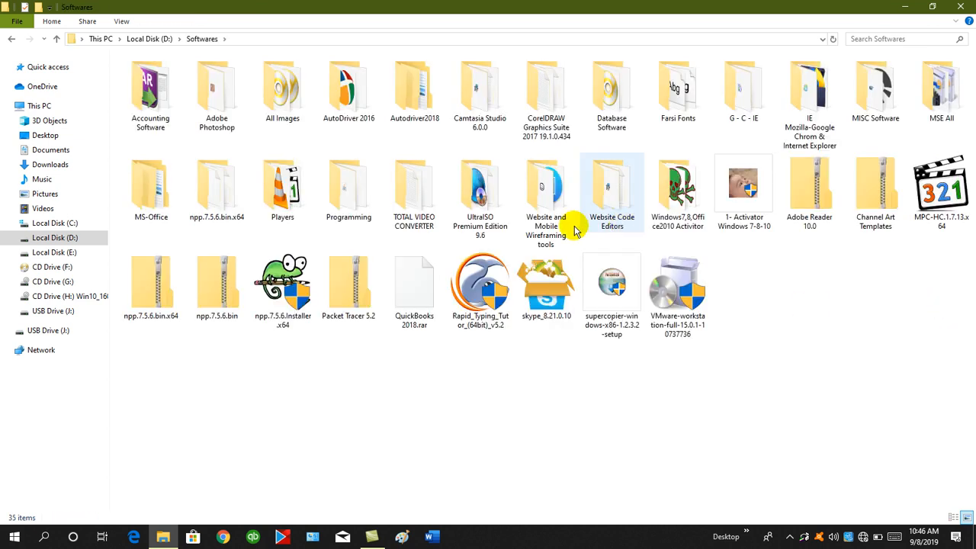
double_click(304, 123)
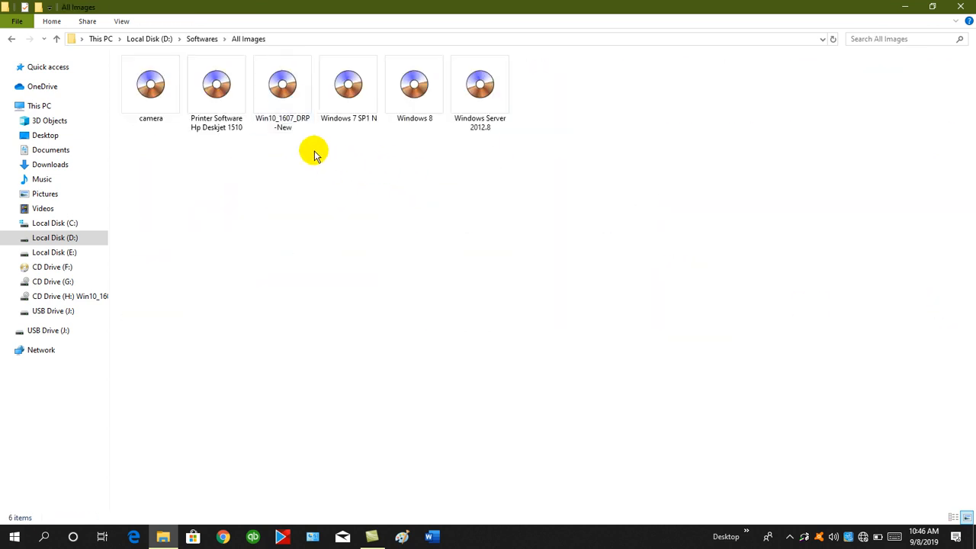
Mount the Win10_1607_DRP-New image to drive H: with UltraISO, and return to the desktop.
left_click(284, 109)
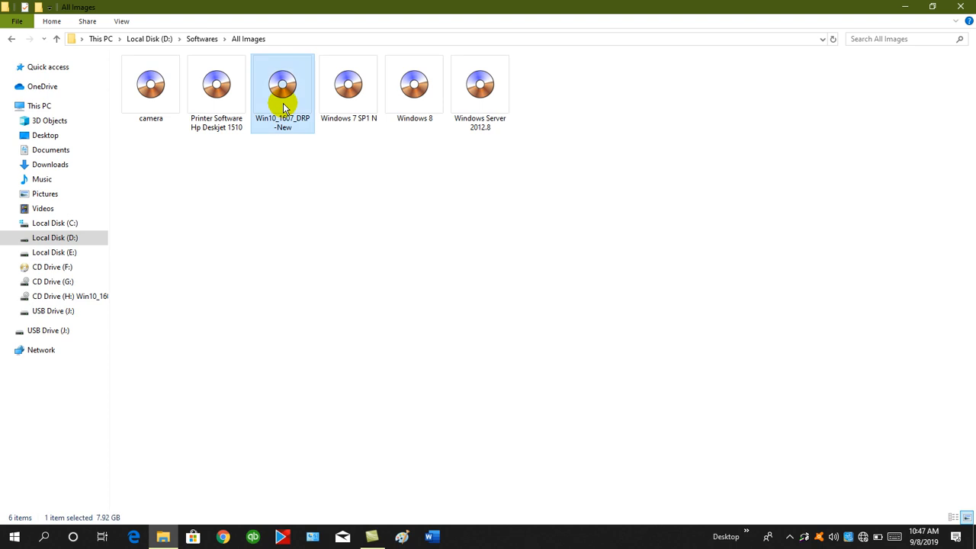
right_click(283, 108)
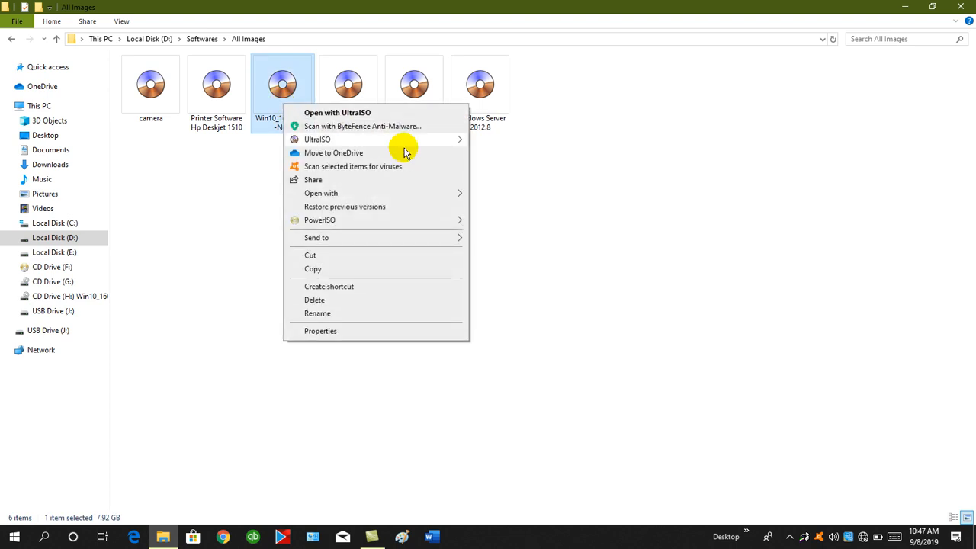
mouse_move(457, 143)
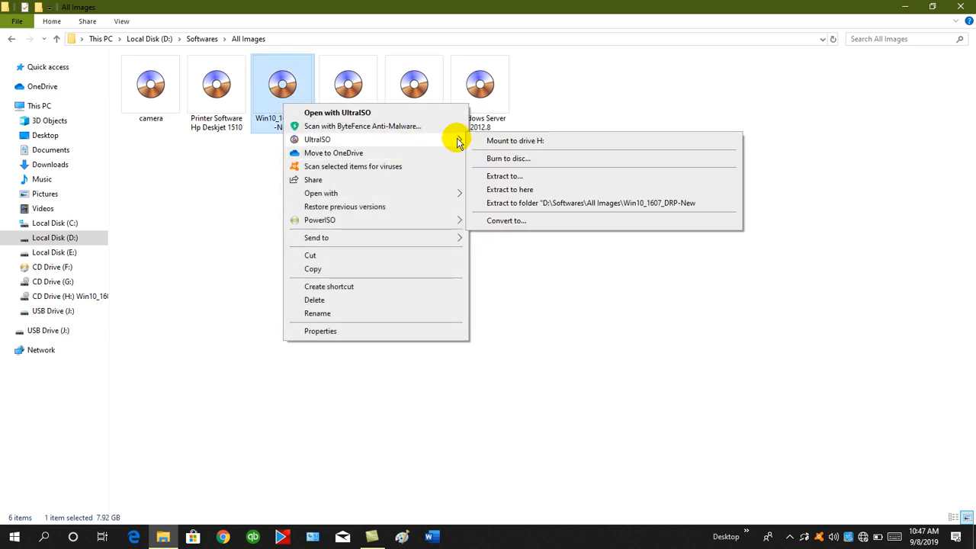
left_click(509, 145)
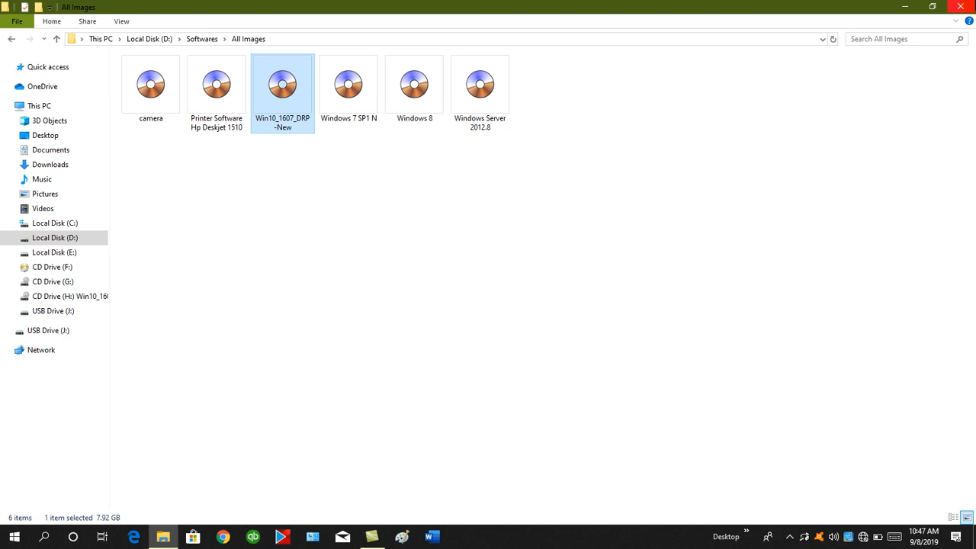
key("super+d")
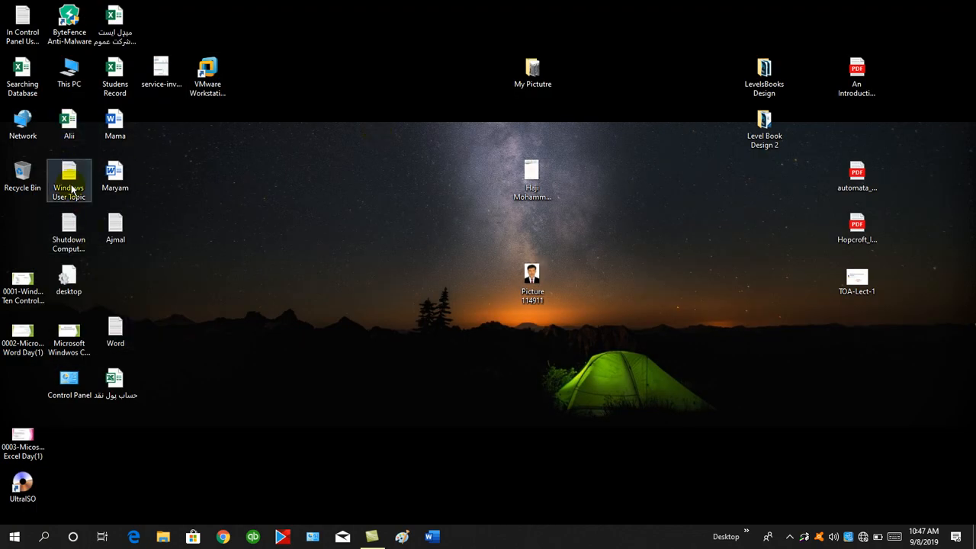
Open the mounted CD Drive (H:) Win10_1607_DRP from This PC.
double_click(70, 71)
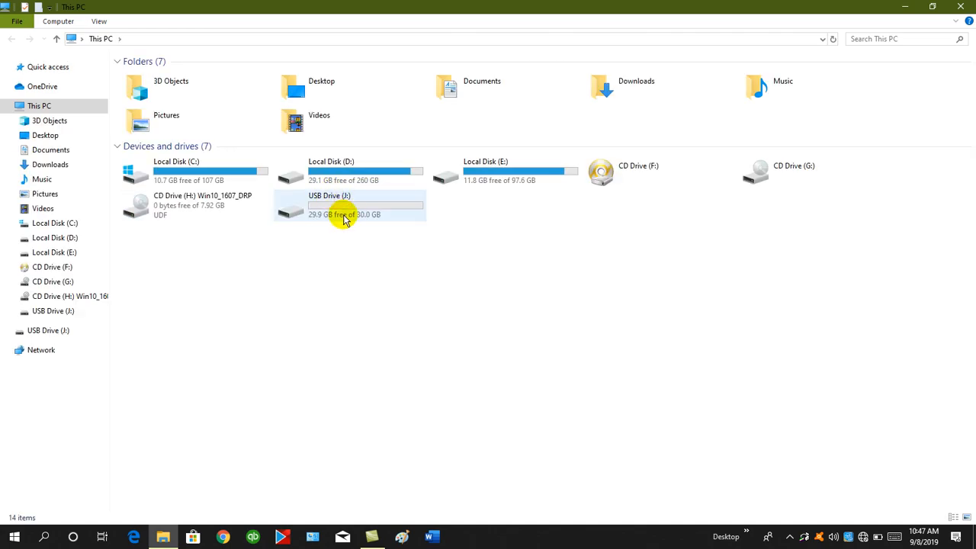
left_click(224, 211)
right_click(221, 206)
left_click(251, 217)
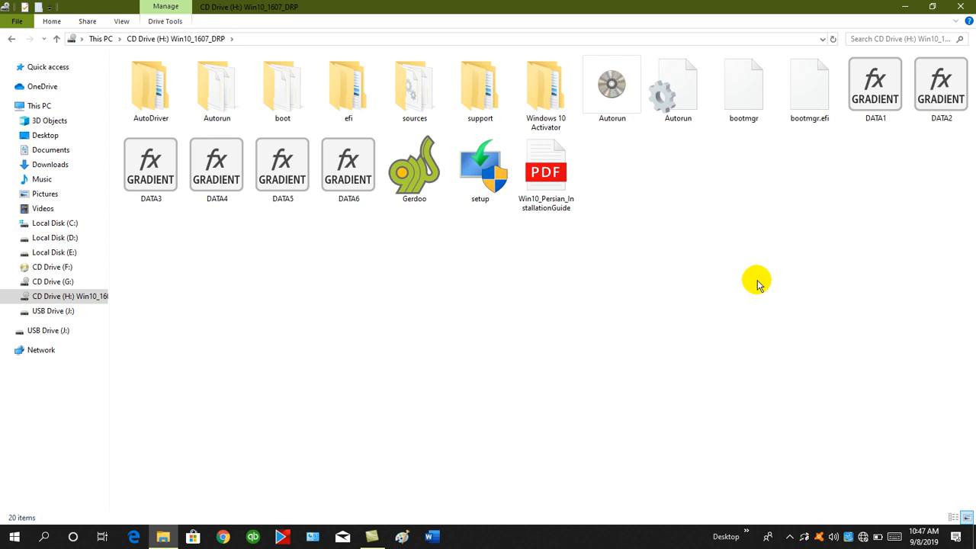
Copy all the files and folders on CD Drive (H:), and return to the desktop.
left_click_drag(912, 293, 619, 129)
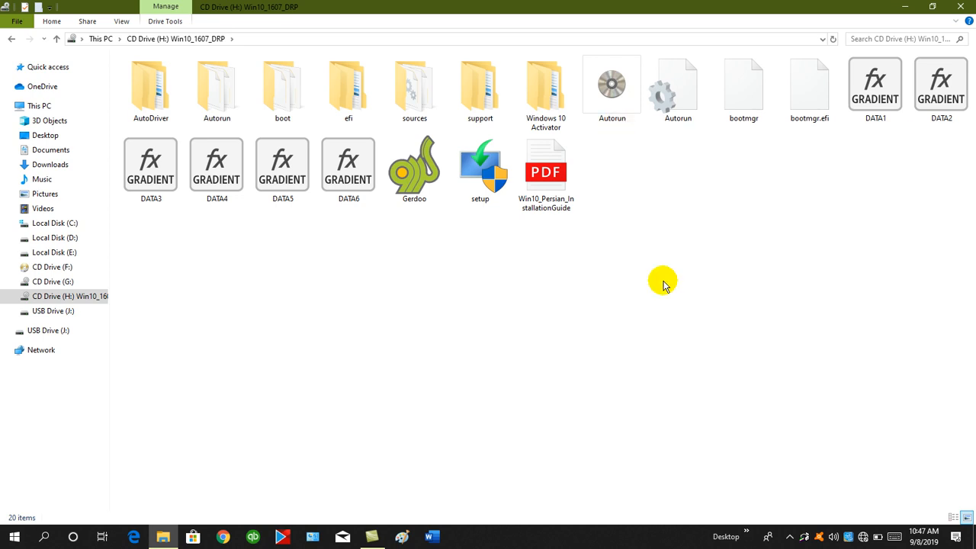
key("ctrl+a")
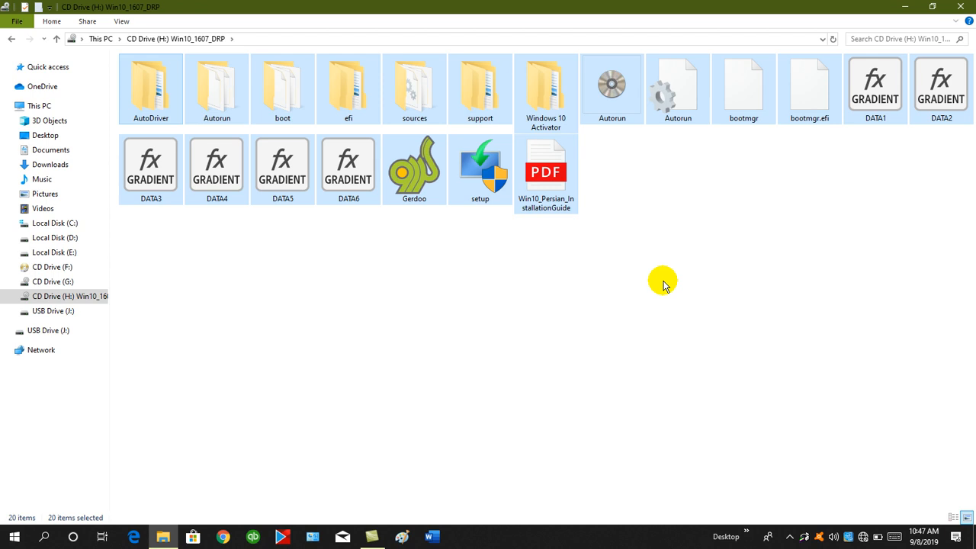
right_click(353, 109)
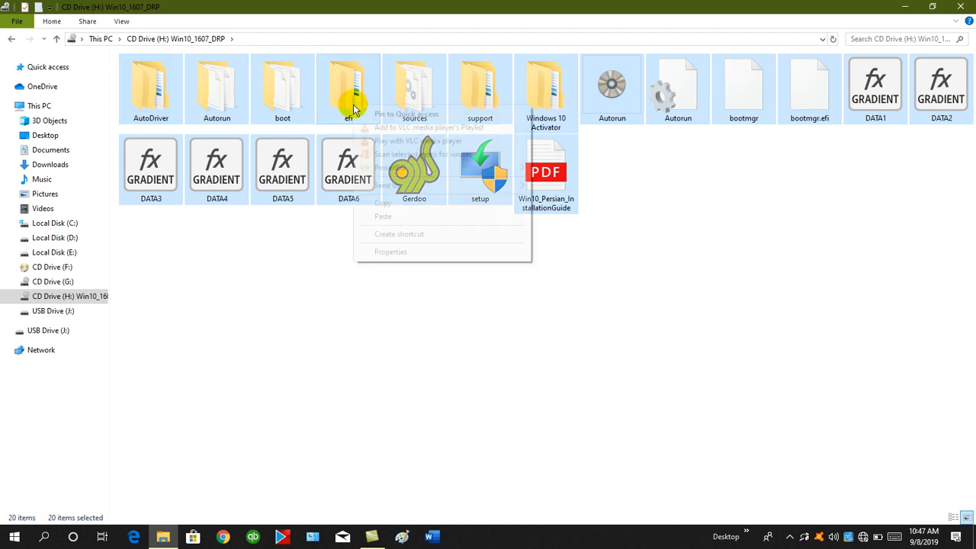
left_click(383, 203)
key("super+d")
Open USB Drive (J:) from This PC, bring up the Paste option for the copied files, and close the window.
double_click(70, 74)
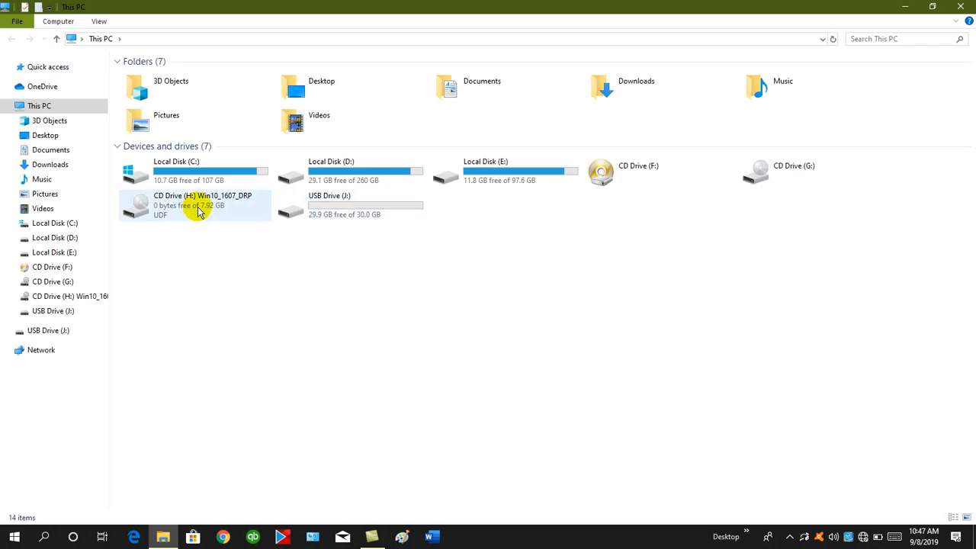
left_click(309, 219)
double_click(309, 219)
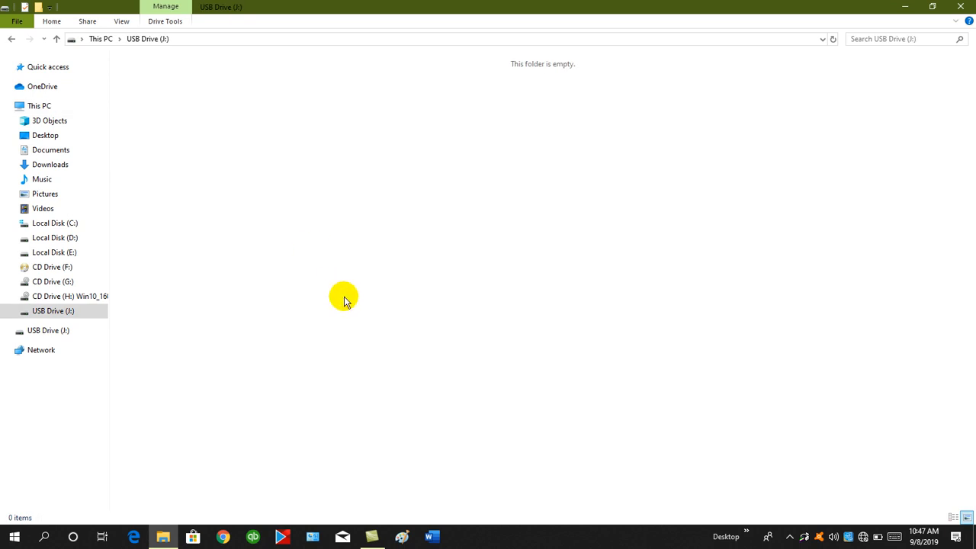
right_click(344, 298)
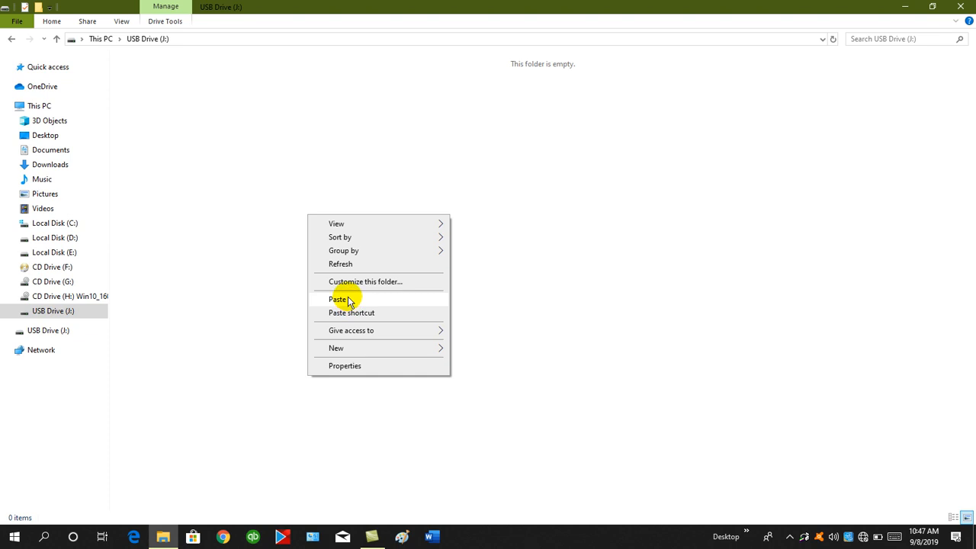
left_click(963, 5)
left_click(960, 6)
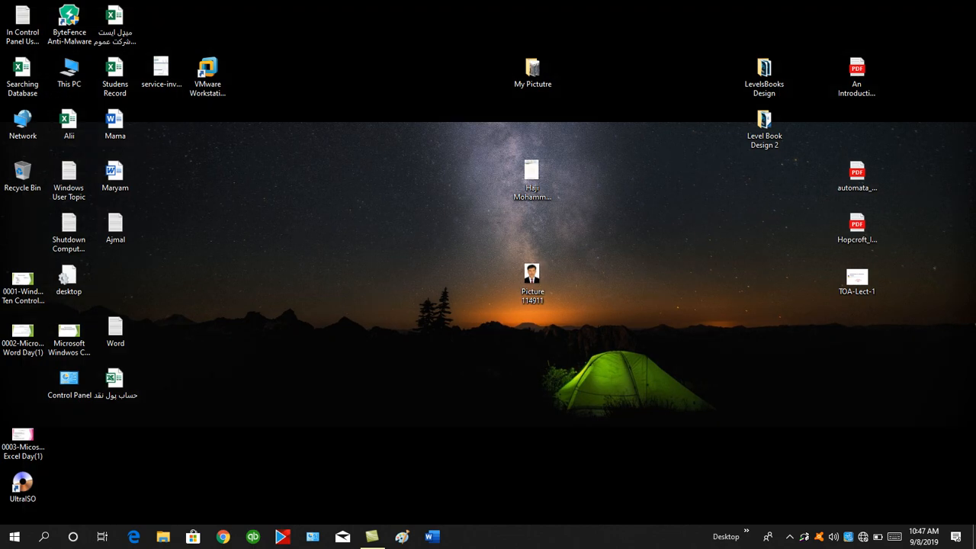